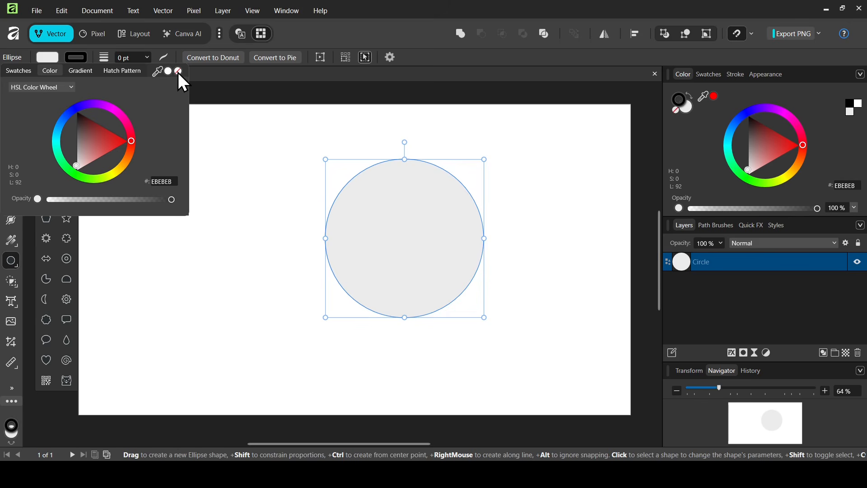
Remove the circle's fill and set its stroke width to 3 pt
{"action": "left_click", "coordinate": [178, 72]}
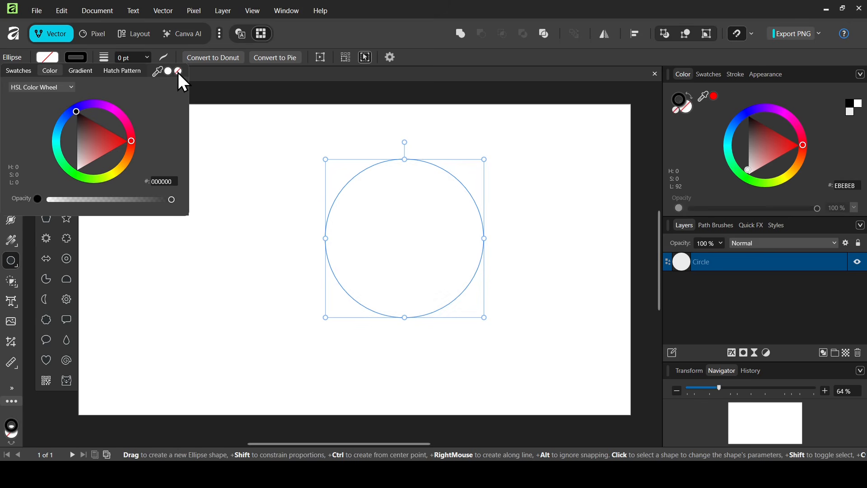
{"action": "left_click", "coordinate": [124, 58]}
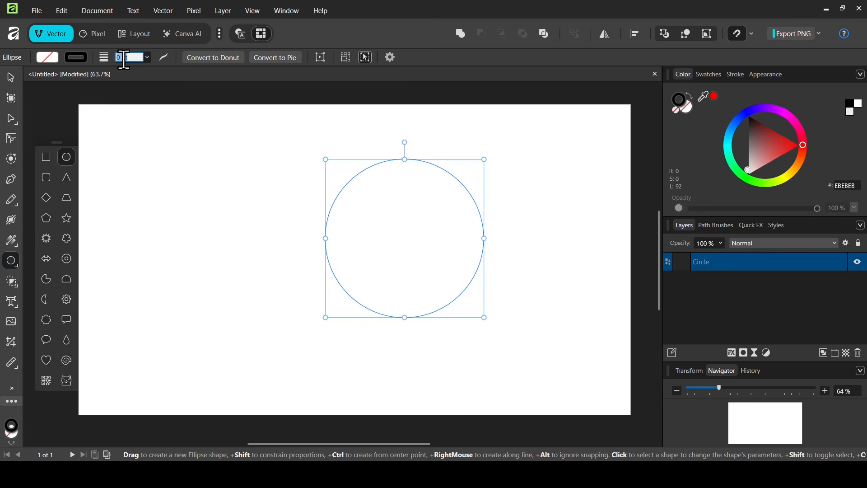
{"action": "type", "text": "3"}
{"action": "key", "text": "Return"}
Move the circle to the centre of the page and check the snapping options
{"action": "left_click", "coordinate": [17, 74]}
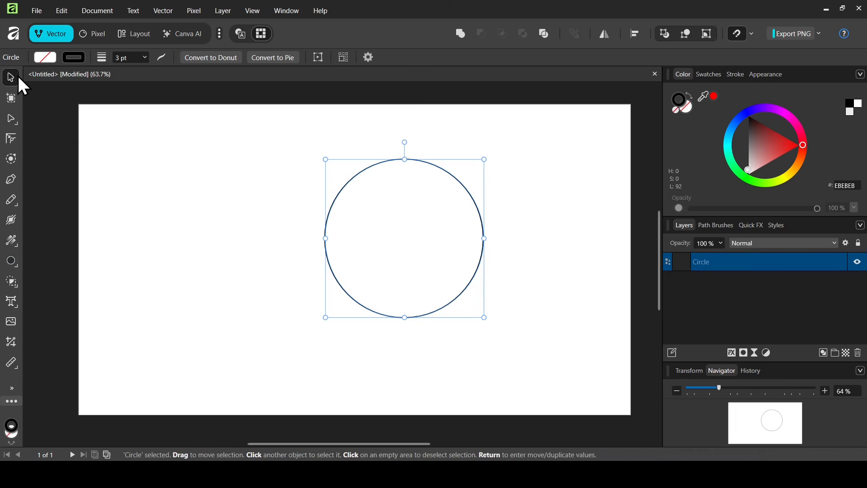
{"action": "left_click_drag", "start_coordinate": [399, 204], "coordinate": [354, 237]}
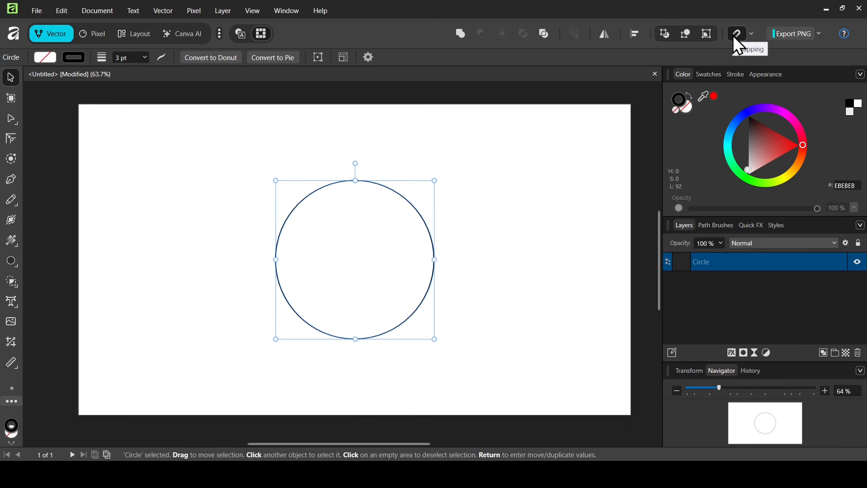
{"action": "left_click", "coordinate": [753, 33]}
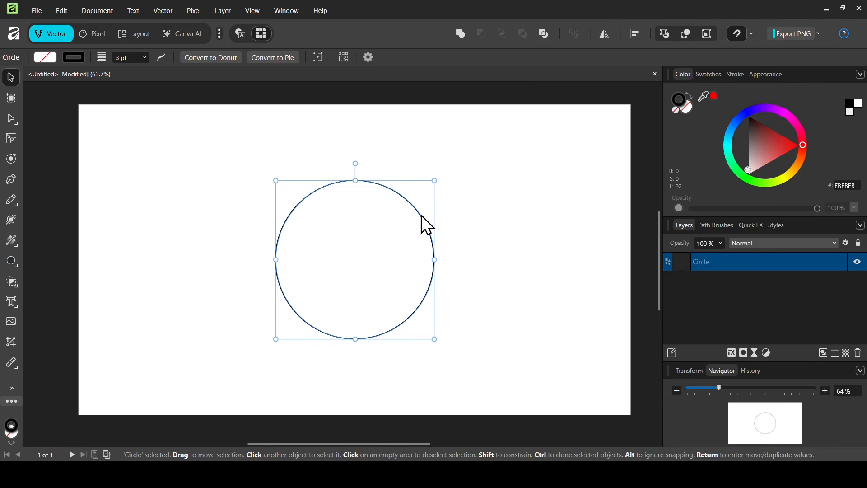
Duplicate the circle twice, scaling one copy to a small concentric circle and the other to span from its bottom to the large circle's top
{"action": "key", "text": "ctrl+j"}
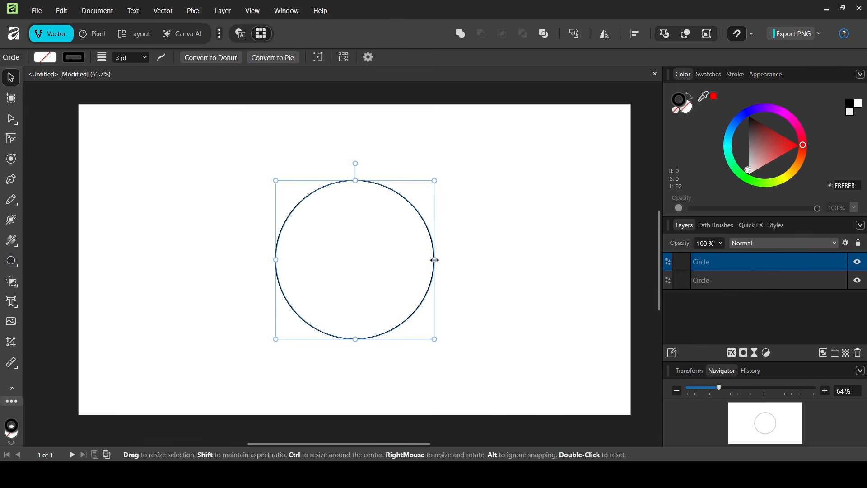
{"action": "left_click_drag", "start_coordinate": [435, 260], "coordinate": [384, 260]}
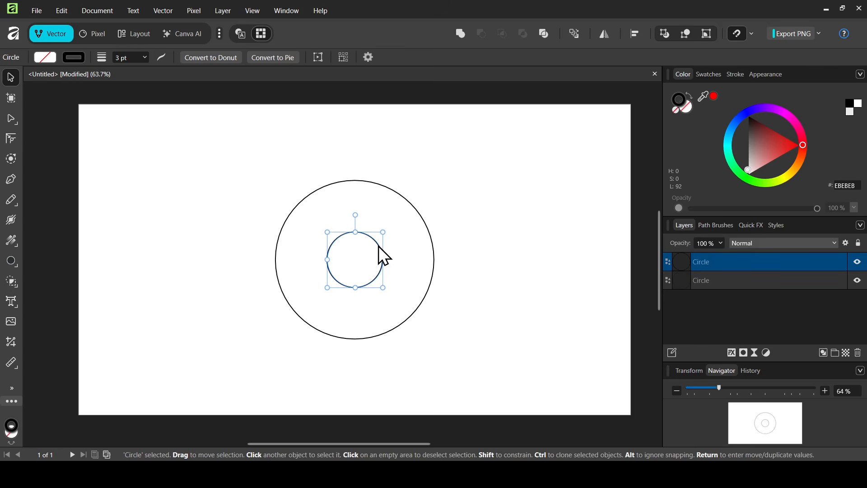
{"action": "key", "text": "ctrl+j"}
{"action": "left_click_drag", "start_coordinate": [383, 260], "coordinate": [366, 256]}
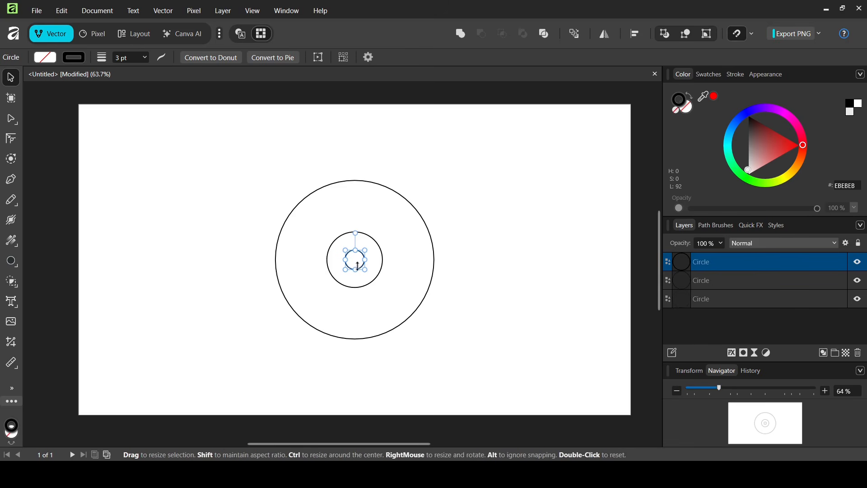
{"action": "left_click_drag", "start_coordinate": [365, 278], "coordinate": [357, 295]}
{"action": "left_click_drag", "start_coordinate": [355, 266], "coordinate": [355, 180]}
{"action": "left_click", "coordinate": [326, 303]}
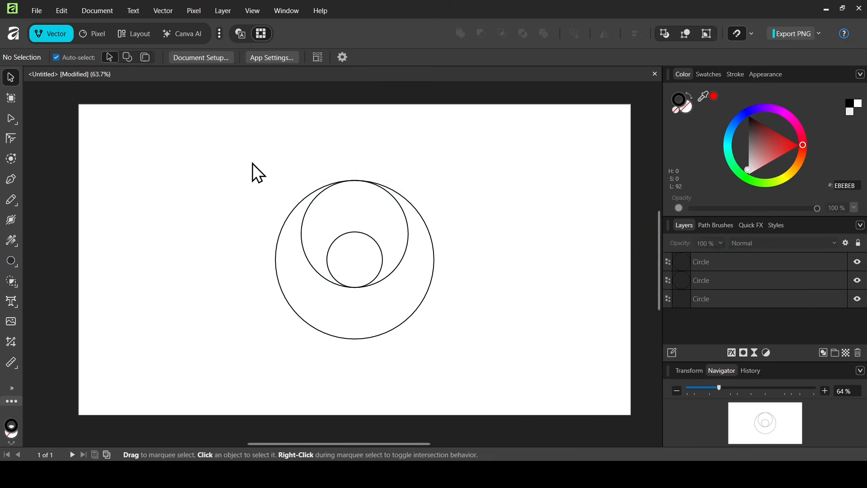
Shift the three circles up and right, and draw a narrow vertical rectangle from the large circle's left midpoint down near the page's bottom
{"action": "left_click_drag", "start_coordinate": [230, 140], "coordinate": [495, 387]}
{"action": "left_click_drag", "start_coordinate": [368, 320], "coordinate": [432, 278]}
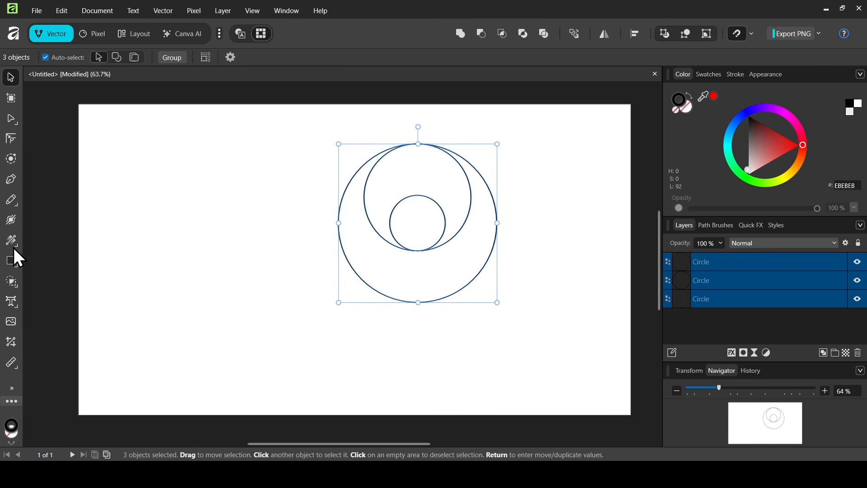
{"action": "left_click", "coordinate": [13, 264]}
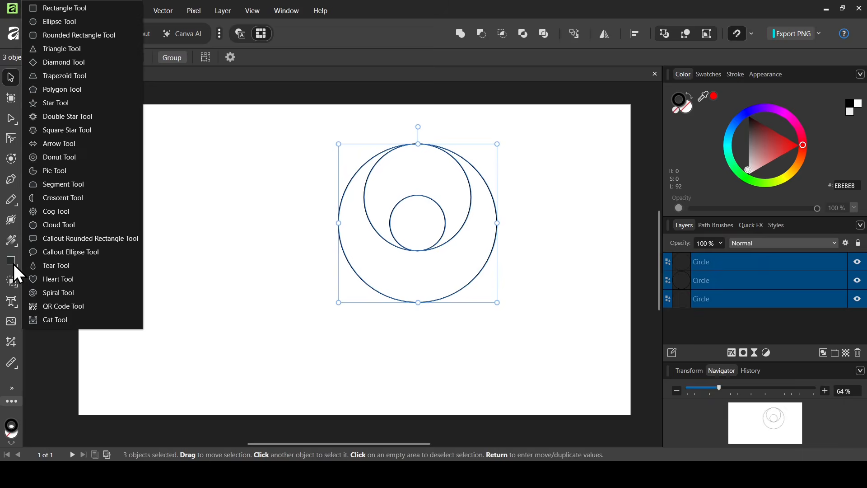
{"action": "left_click", "coordinate": [78, 9]}
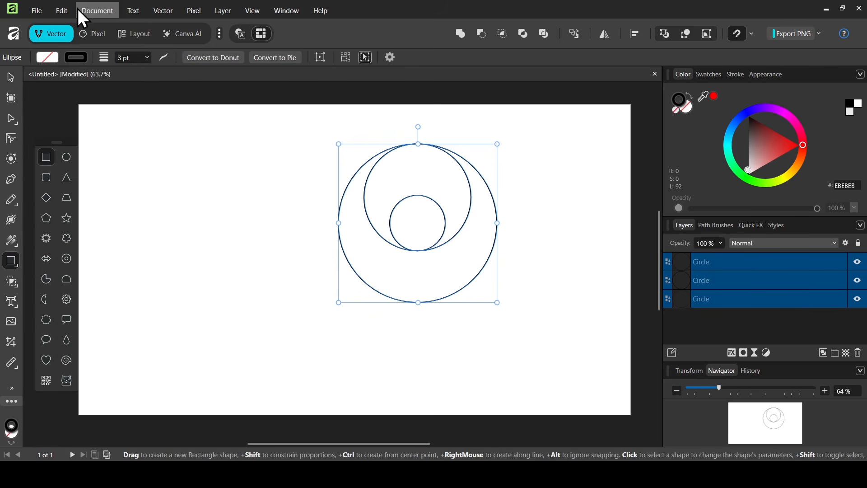
{"action": "left_click", "coordinate": [48, 58]}
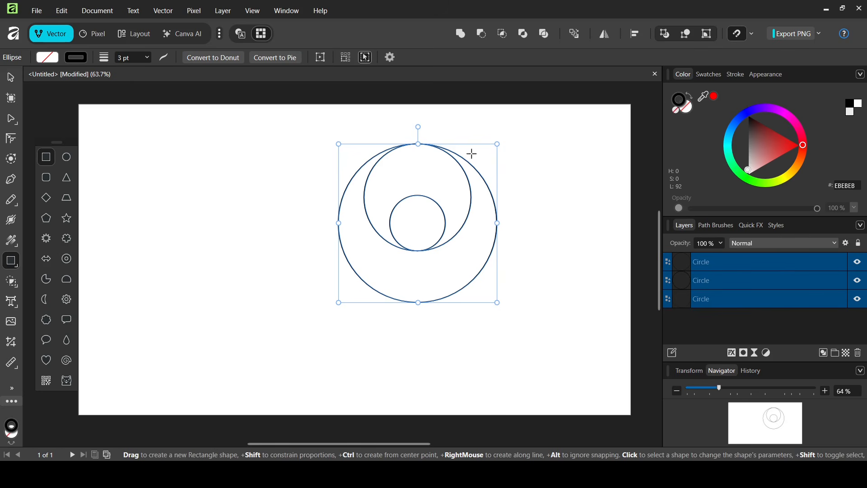
{"action": "left_click", "coordinate": [318, 138]}
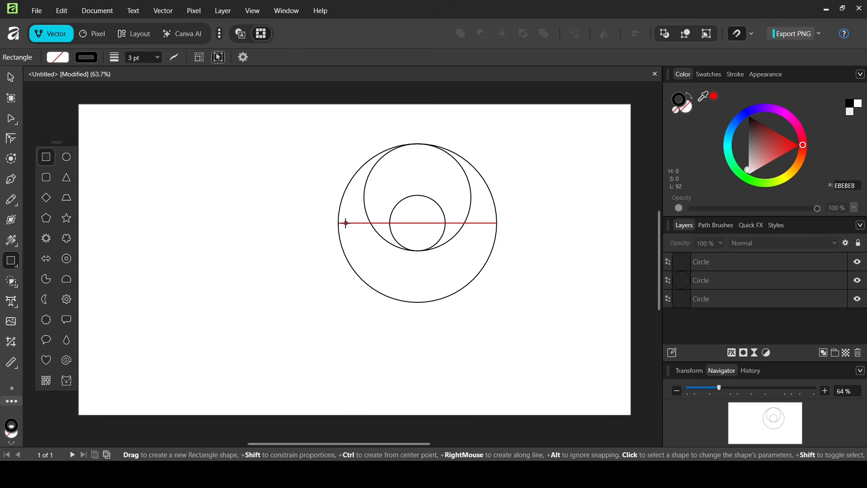
{"action": "left_click_drag", "start_coordinate": [345, 222], "coordinate": [365, 244]}
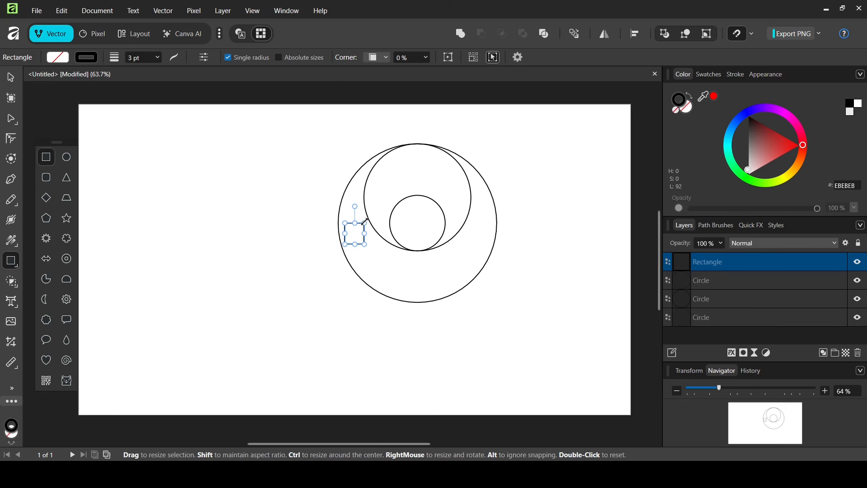
{"action": "left_click_drag", "start_coordinate": [366, 222], "coordinate": [371, 211]}
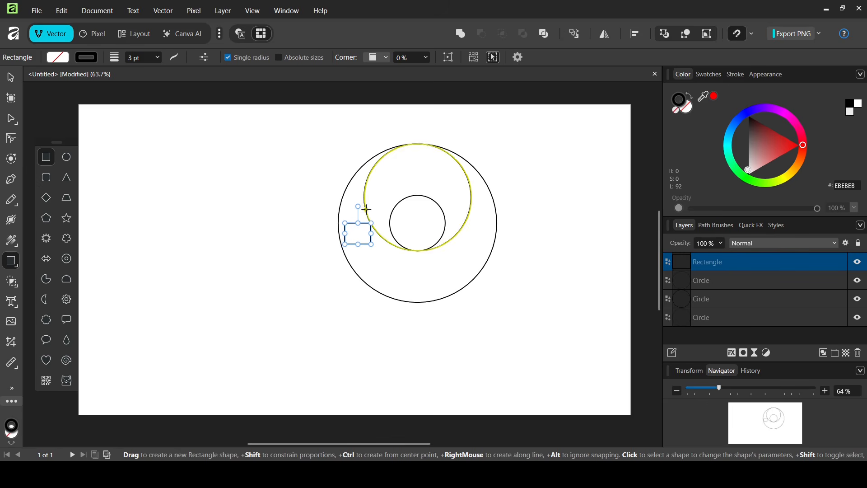
{"action": "left_click_drag", "start_coordinate": [346, 223], "coordinate": [339, 223]}
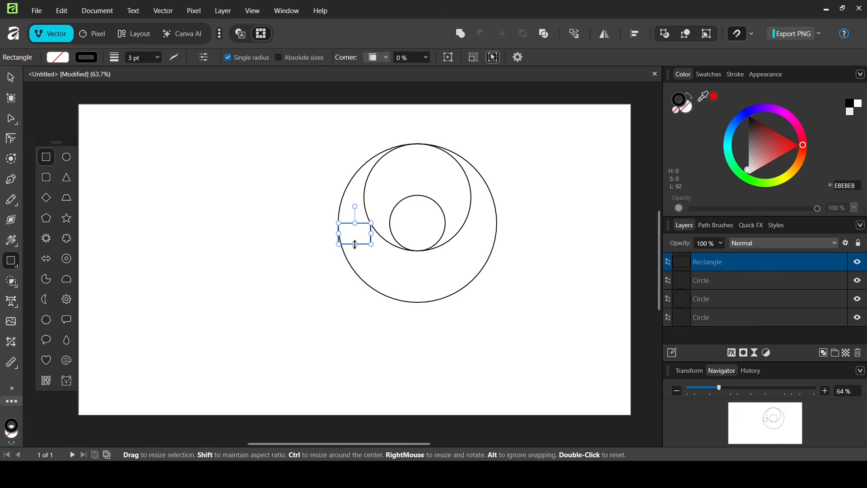
{"action": "left_click_drag", "start_coordinate": [355, 245], "coordinate": [355, 407]}
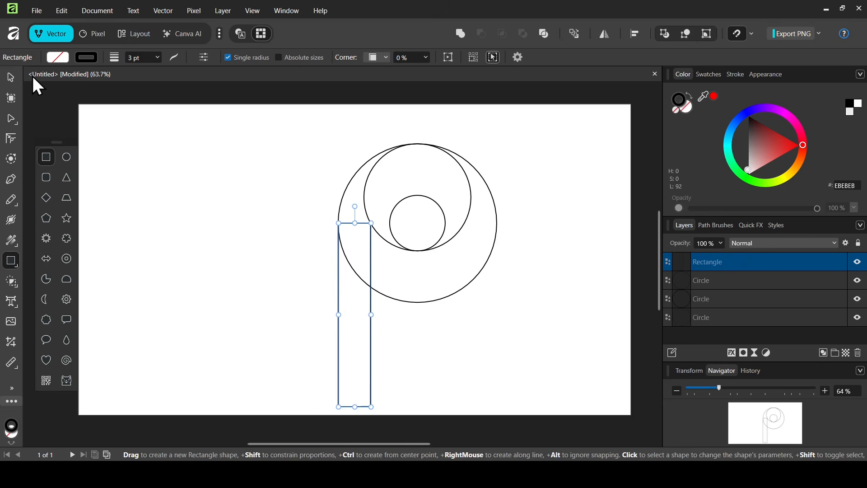
Move all three circles and the rectangle together up and left to centre the design on the page
{"action": "left_click", "coordinate": [16, 77]}
{"action": "left_click_drag", "start_coordinate": [270, 131], "coordinate": [547, 437]}
{"action": "left_click_drag", "start_coordinate": [432, 284], "coordinate": [388, 269]}
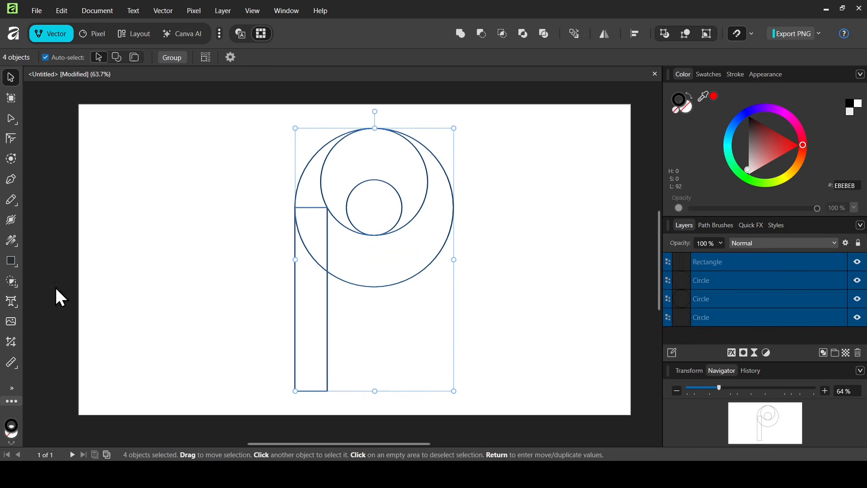
Use Shape Builder to merge the rectangle with the large circle's left crescent, and create shapes from the remaining crescent and the medium circle's ring
{"action": "left_click", "coordinate": [10, 278]}
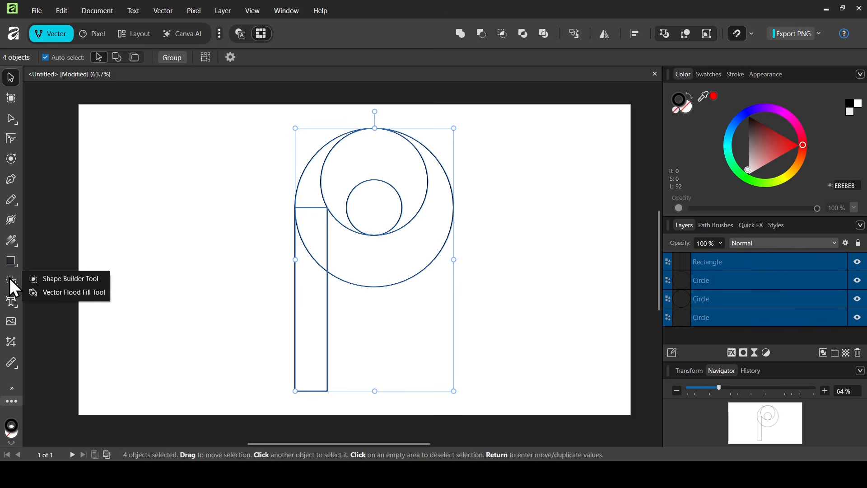
{"action": "left_click", "coordinate": [69, 277]}
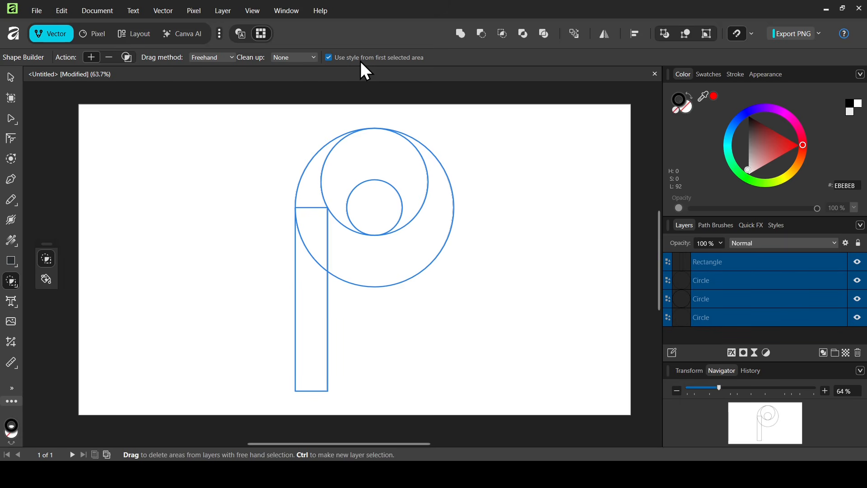
{"action": "left_click_drag", "start_coordinate": [309, 278], "coordinate": [321, 190]}
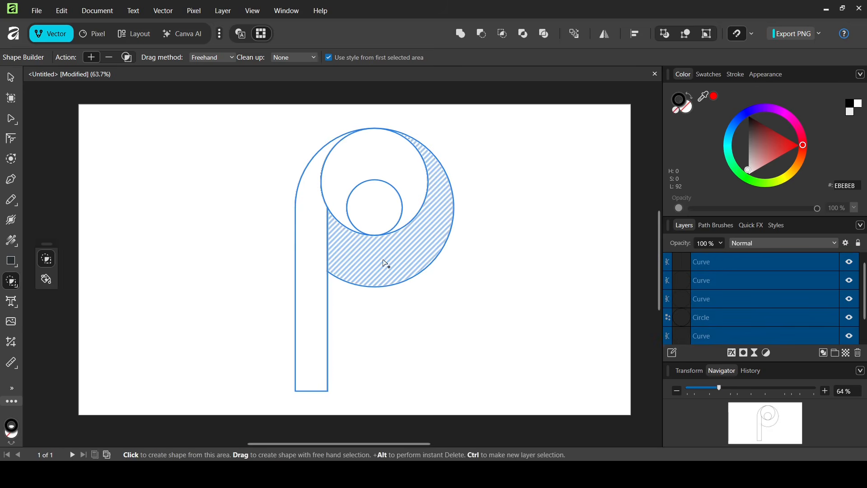
{"action": "left_click", "coordinate": [386, 264]}
{"action": "left_click", "coordinate": [399, 159]}
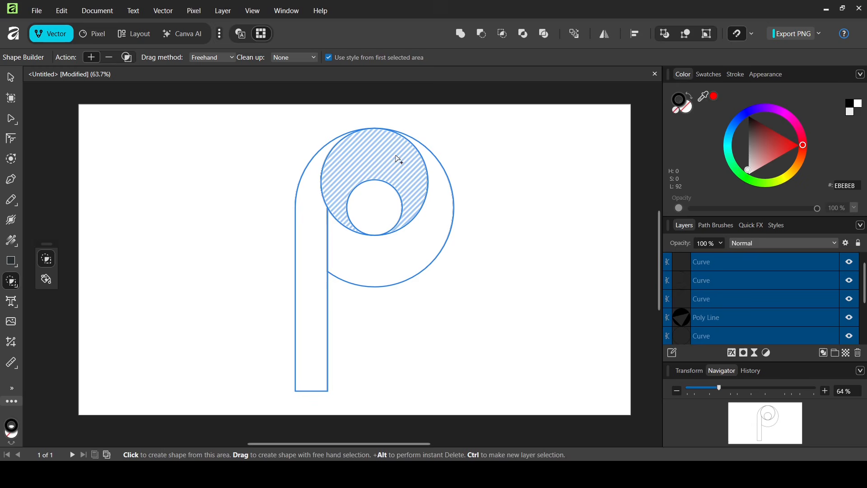
Delete the small inner circle's area with Shape Builder's subtract action and deselect the shapes
{"action": "left_click", "coordinate": [107, 57]}
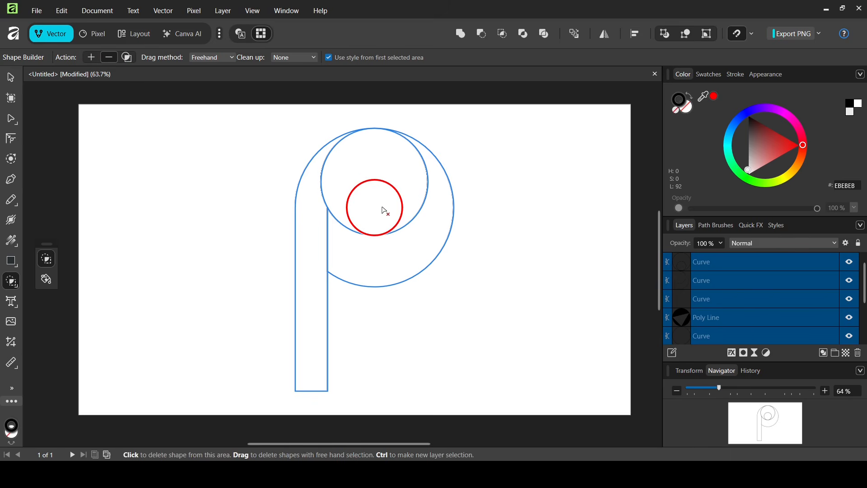
{"action": "left_click", "coordinate": [11, 78]}
{"action": "left_click", "coordinate": [525, 285]}
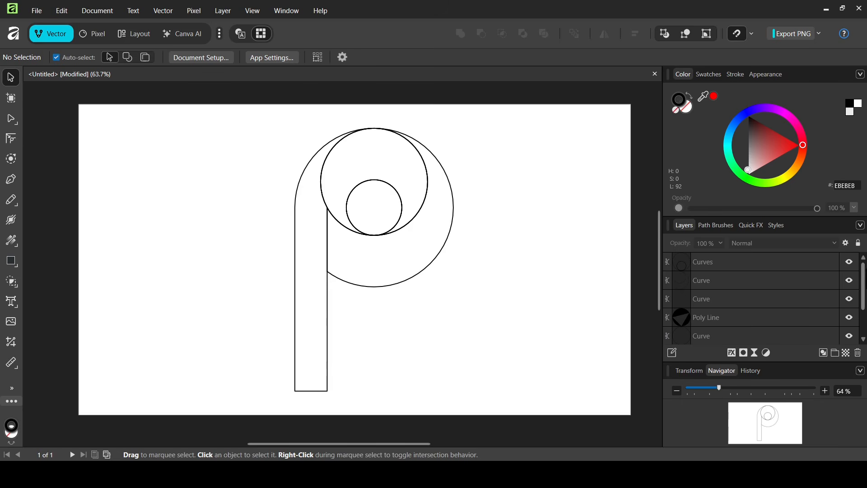
Delete the two leftover poly lines and the redundant medium-circle curve from the layers
{"action": "scroll", "coordinate": [864, 298], "scroll_direction": "down", "scroll_amount": 1}
{"action": "scroll", "coordinate": [864, 298], "scroll_direction": "down", "scroll_amount": 1}
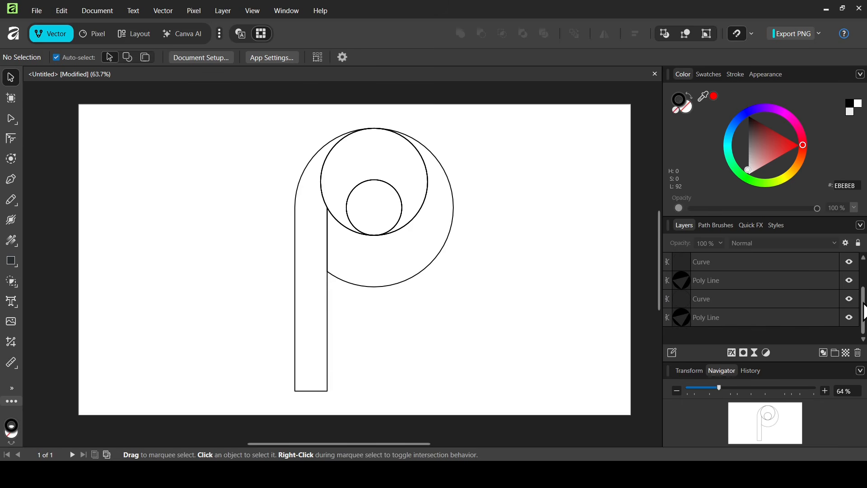
{"action": "left_click", "coordinate": [758, 321]}
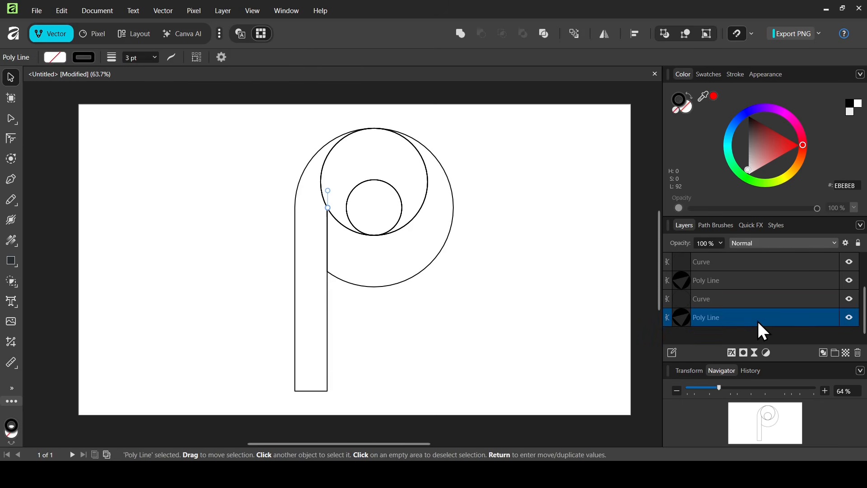
{"action": "left_click", "coordinate": [858, 353]}
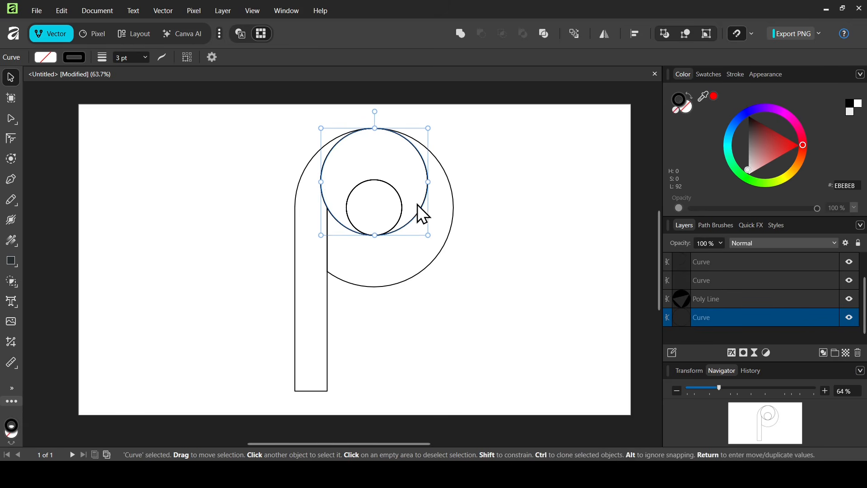
{"action": "left_click", "coordinate": [858, 353]}
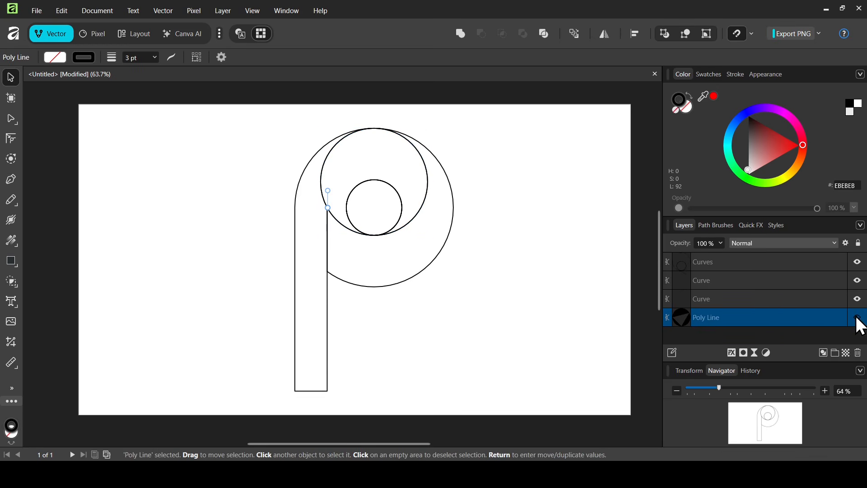
{"action": "left_click", "coordinate": [858, 353]}
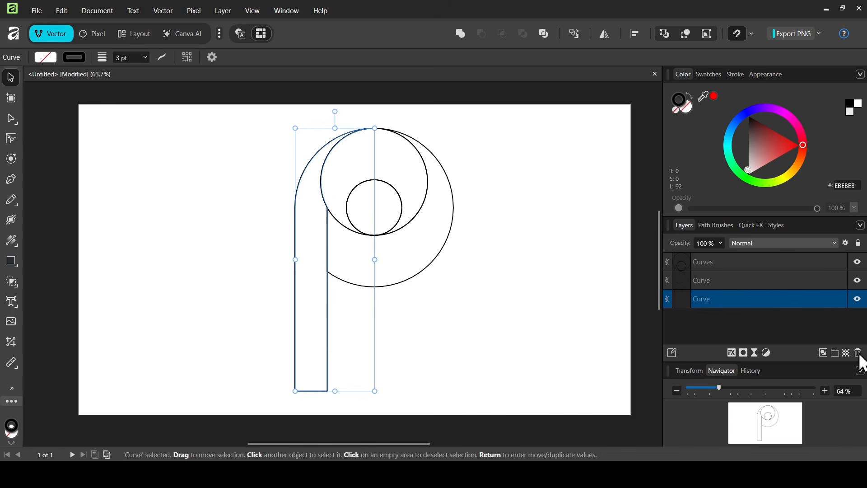
Toggle the visibility of each of the three remaining curve layers to check which part of the logo it holds
{"action": "left_click", "coordinate": [858, 299]}
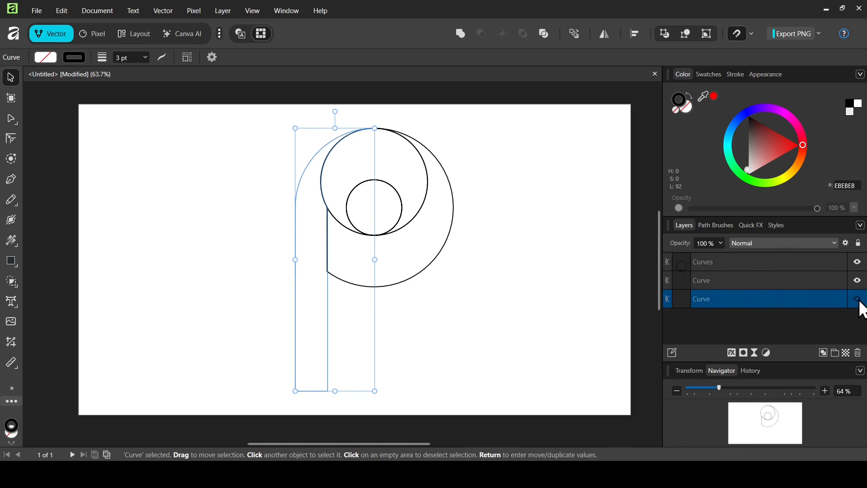
{"action": "left_click", "coordinate": [858, 299]}
{"action": "left_click", "coordinate": [858, 280]}
{"action": "left_click", "coordinate": [858, 280]}
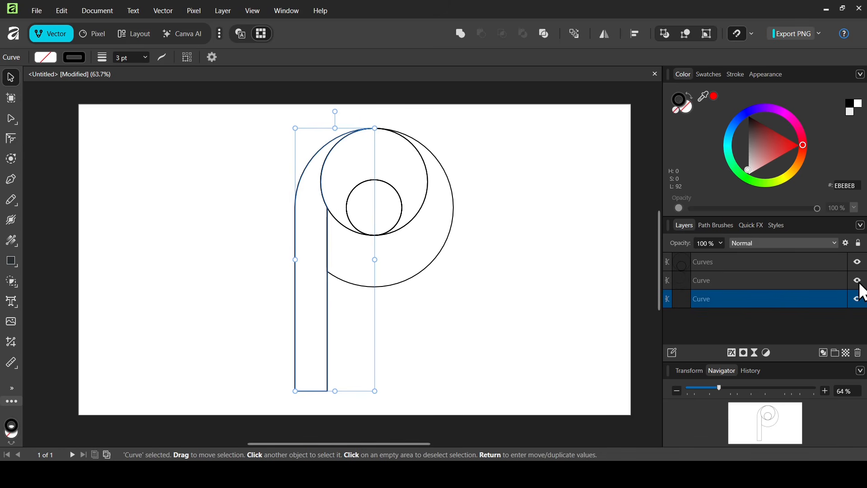
{"action": "left_click", "coordinate": [858, 262]}
{"action": "left_click", "coordinate": [858, 262]}
{"action": "left_click", "coordinate": [858, 298]}
{"action": "left_click", "coordinate": [858, 299]}
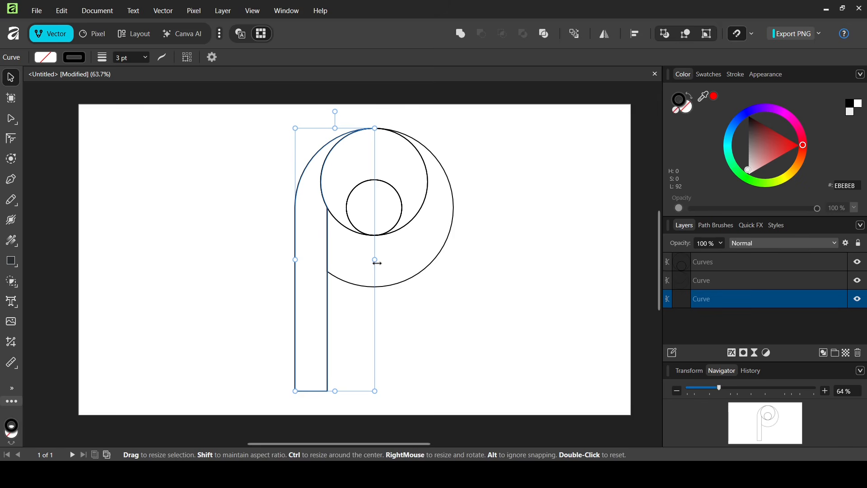
Give the stem curve a linear gradient fill and direct it straight down to the stem's bottom edge
{"action": "right_click", "coordinate": [10, 245]}
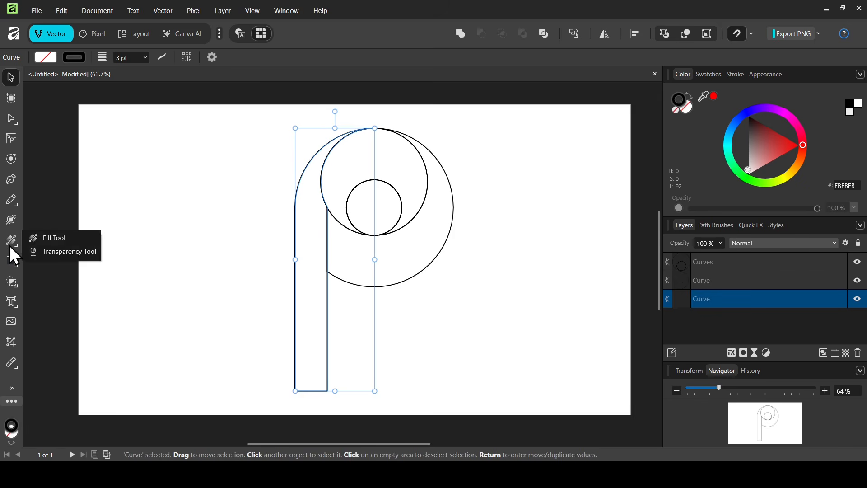
{"action": "left_click", "coordinate": [72, 235]}
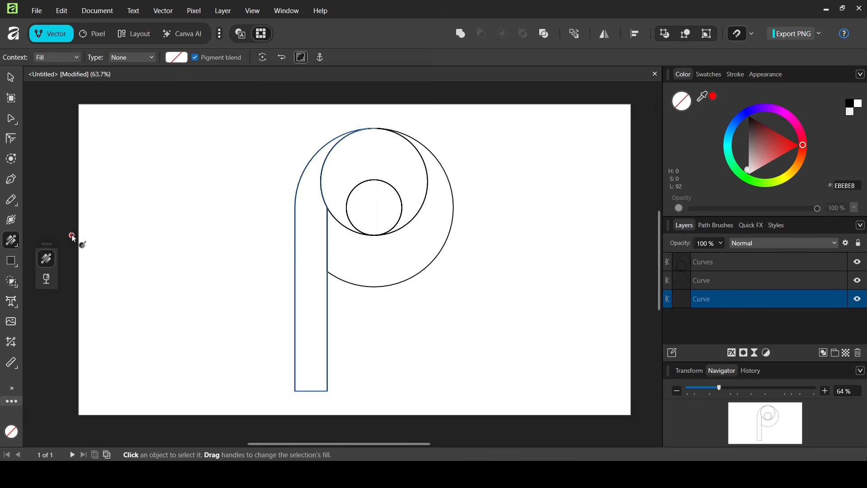
{"action": "left_click", "coordinate": [152, 58]}
{"action": "left_click", "coordinate": [137, 96]}
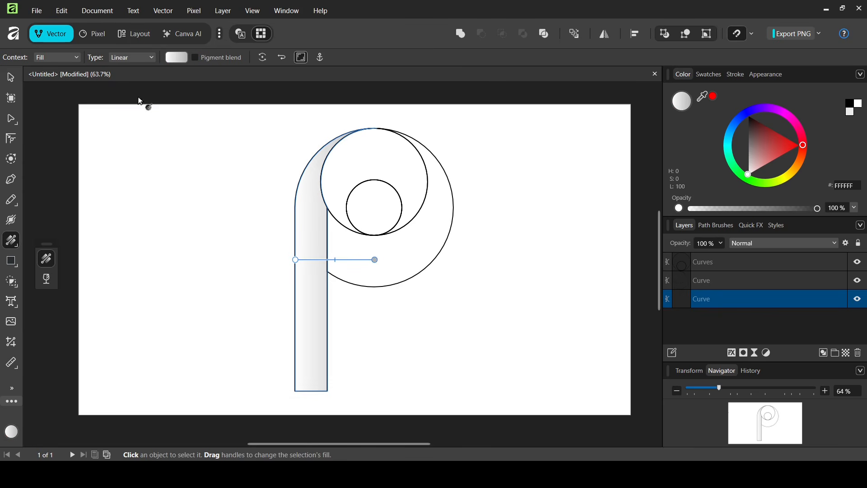
{"action": "left_click_drag", "start_coordinate": [374, 257], "coordinate": [299, 395]}
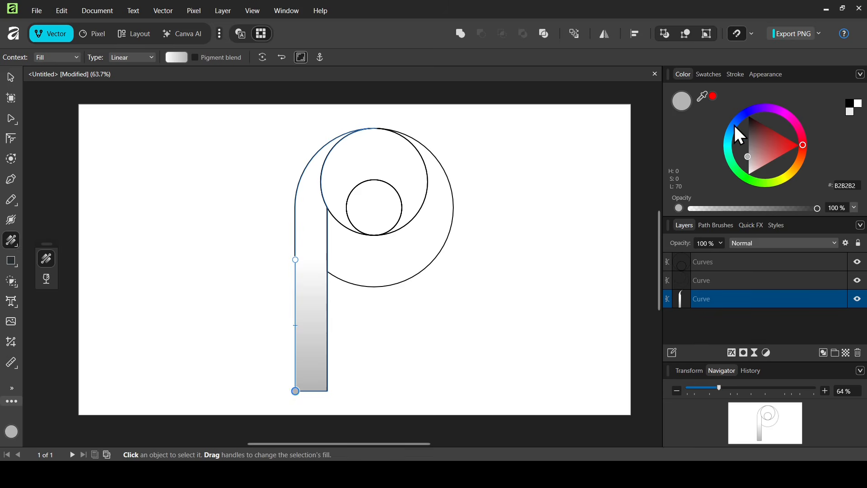
Set the stem gradient's bottom stop to dark blue (#003273), extend its start near the top, and color that stop cyan (#00D8FF)
{"action": "left_click", "coordinate": [734, 125]}
{"action": "left_click", "coordinate": [751, 155]}
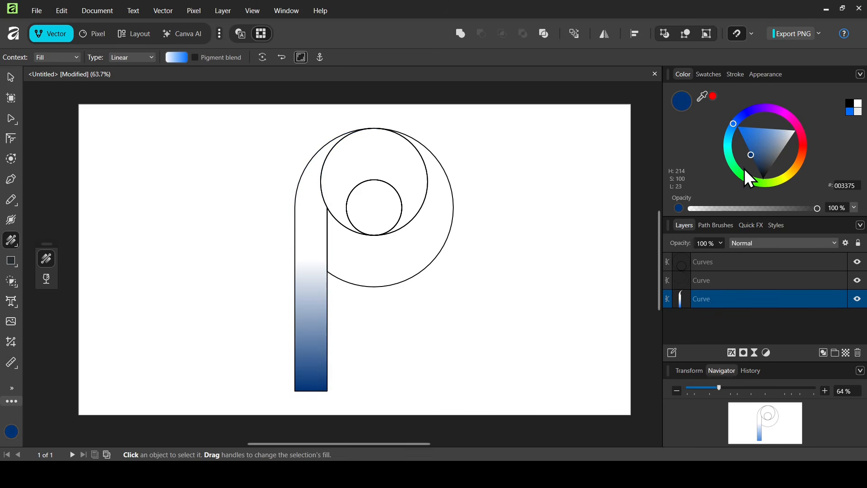
{"action": "left_click_drag", "start_coordinate": [294, 260], "coordinate": [298, 156]}
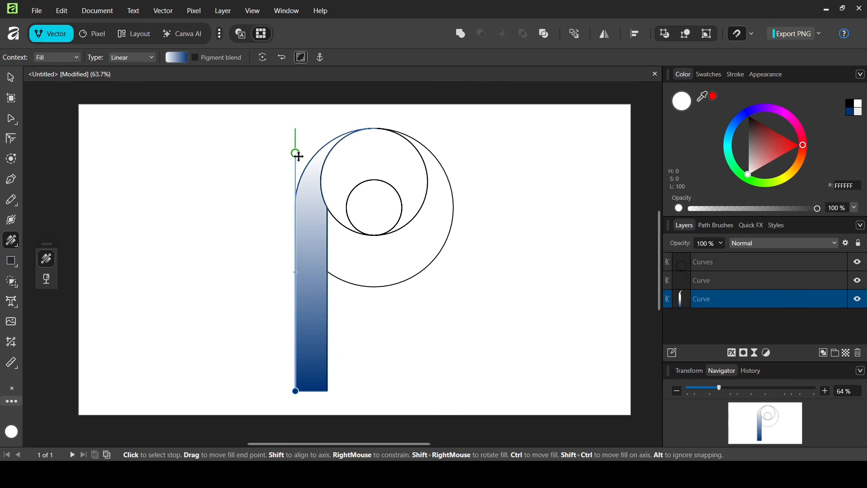
{"action": "left_click", "coordinate": [730, 140]}
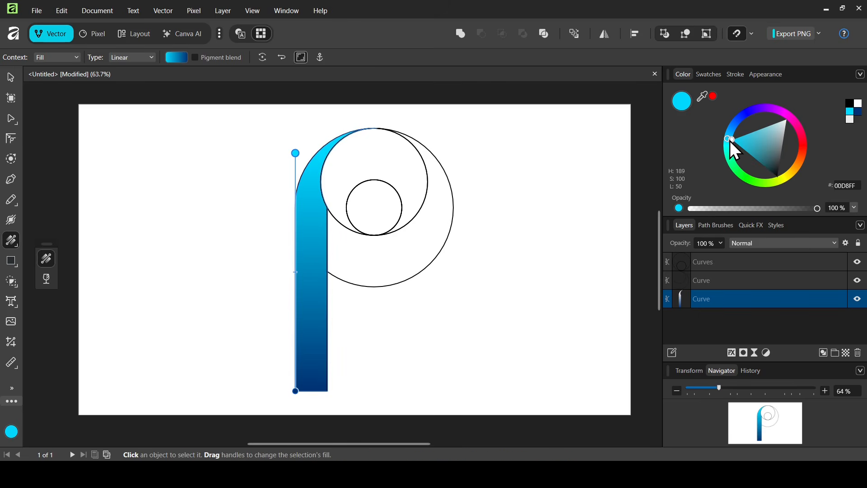
Copy the stem's gradient style and paste it onto all three logo curves
{"action": "left_click", "coordinate": [9, 78]}
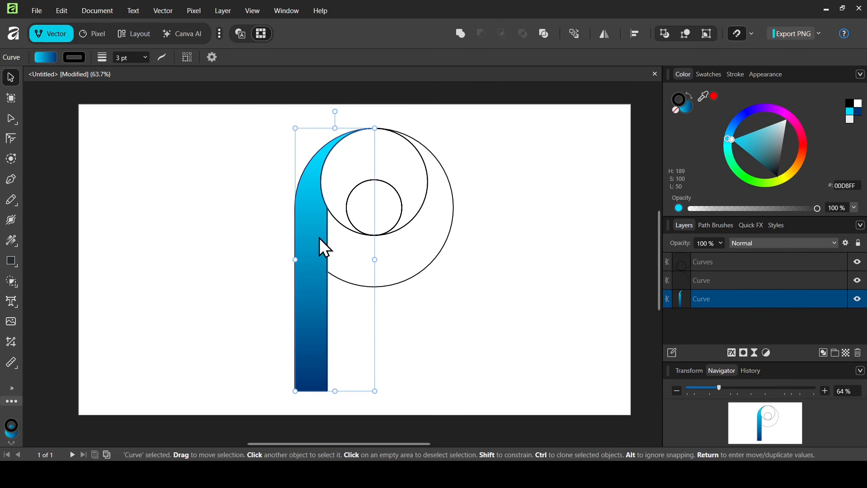
{"action": "left_click_drag", "start_coordinate": [212, 112], "coordinate": [538, 424]}
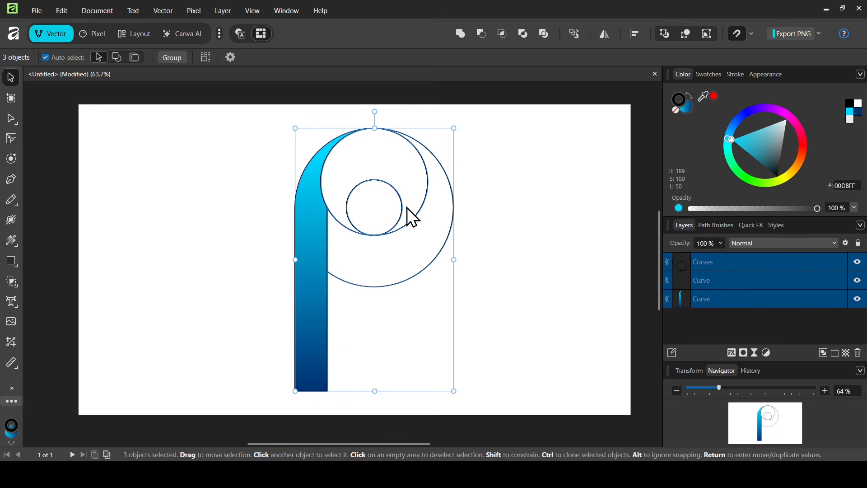
{"action": "left_click", "coordinate": [61, 9]}
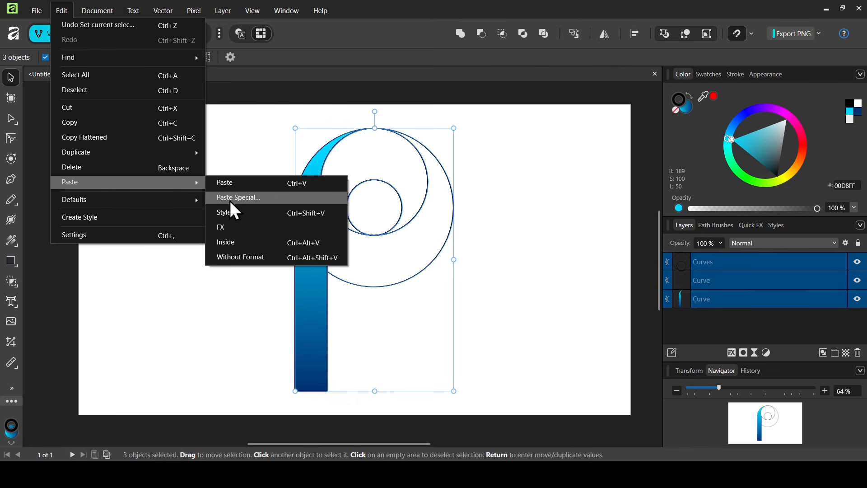
{"action": "left_click", "coordinate": [261, 218]}
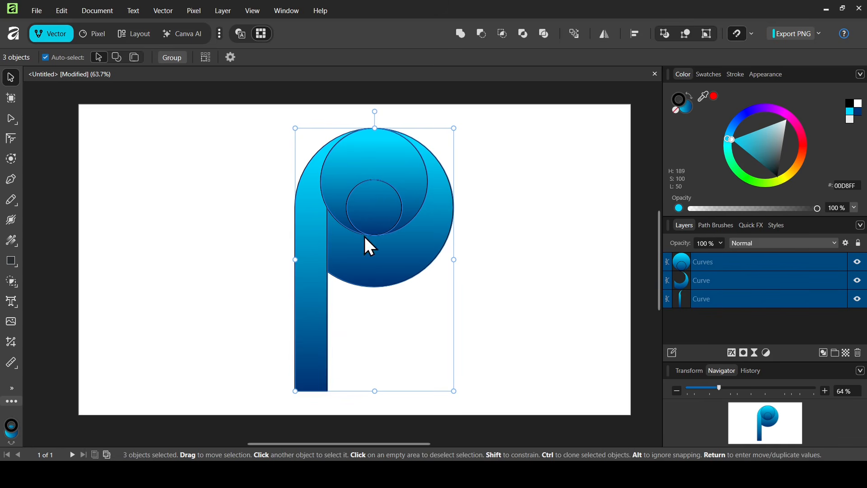
Subtract the small inner circle's filled area with Shape Builder to open the hole, and deselect the curves
{"action": "left_click", "coordinate": [13, 280]}
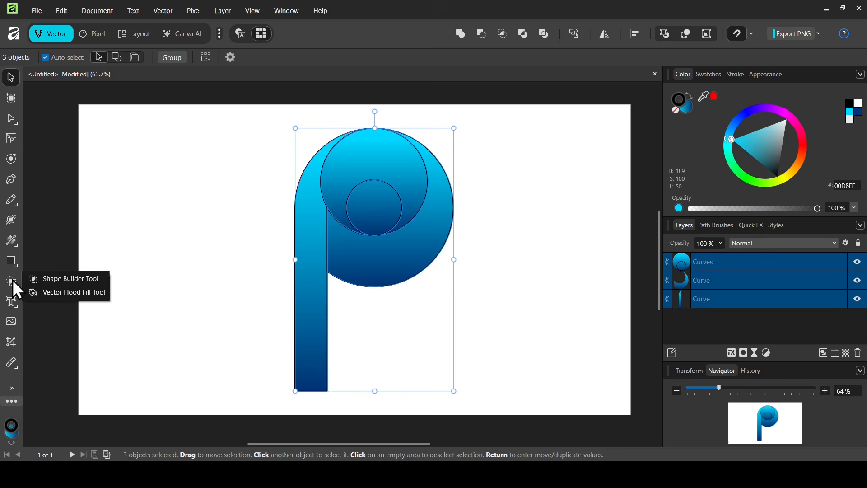
{"action": "left_click", "coordinate": [57, 277]}
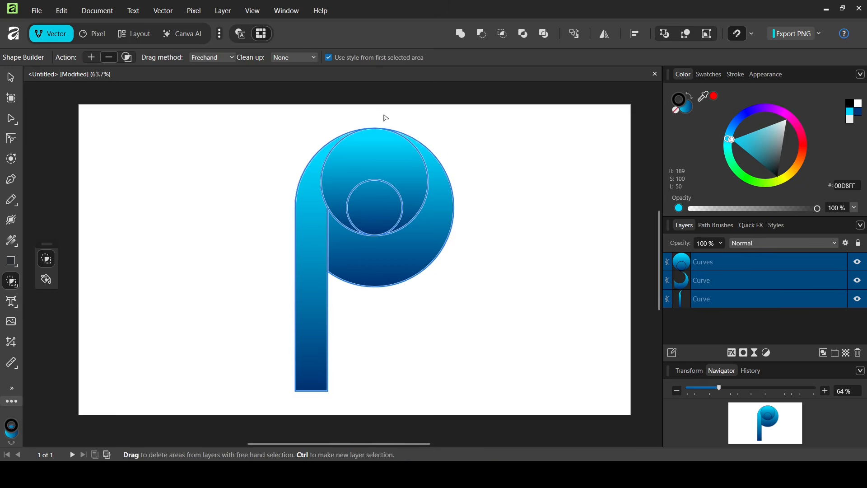
{"action": "left_click", "coordinate": [375, 204]}
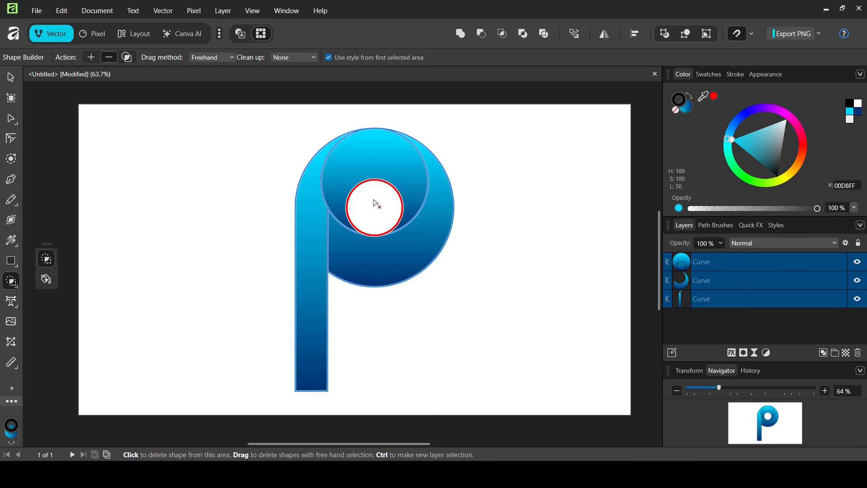
{"action": "left_click", "coordinate": [13, 76]}
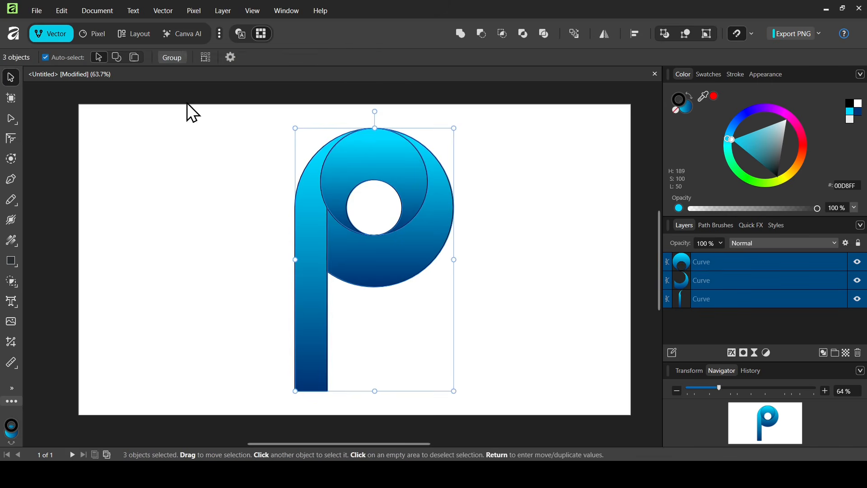
{"action": "left_click", "coordinate": [219, 145]}
Reverse the gradient direction on the medium ring around the hole so dark blue is at its top, and deselect it
{"action": "left_click", "coordinate": [383, 167]}
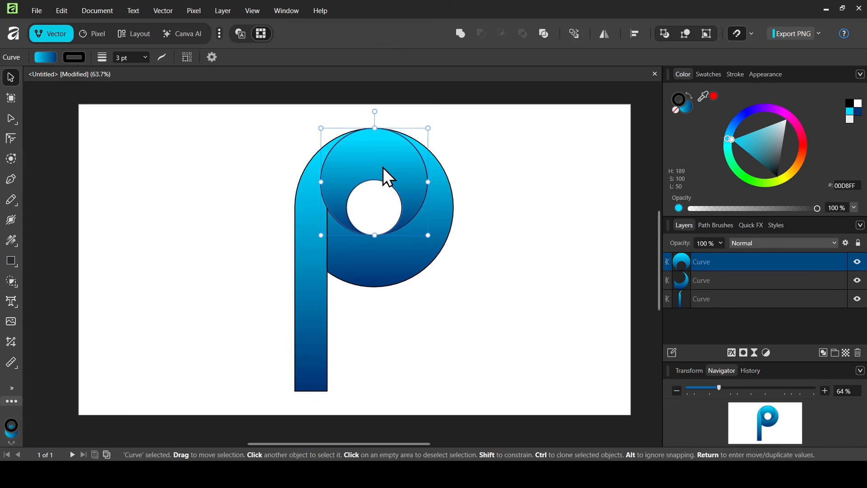
{"action": "left_click_drag", "start_coordinate": [14, 240], "coordinate": [32, 236]}
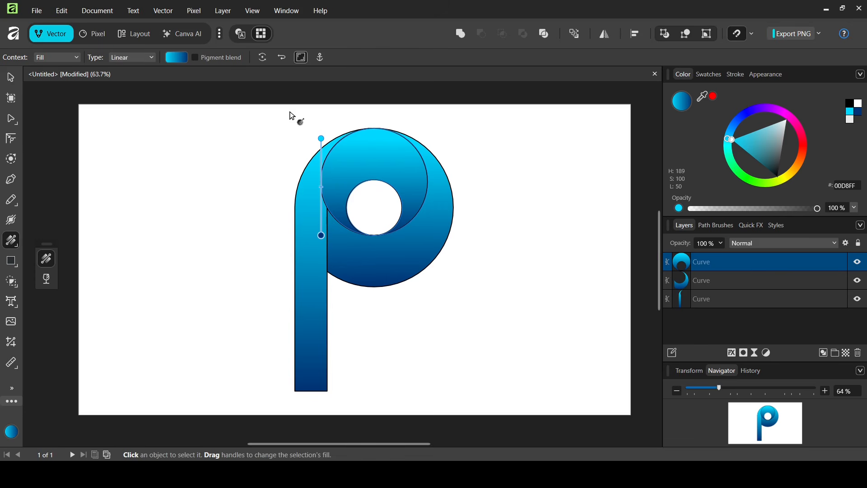
{"action": "left_click", "coordinate": [281, 57]}
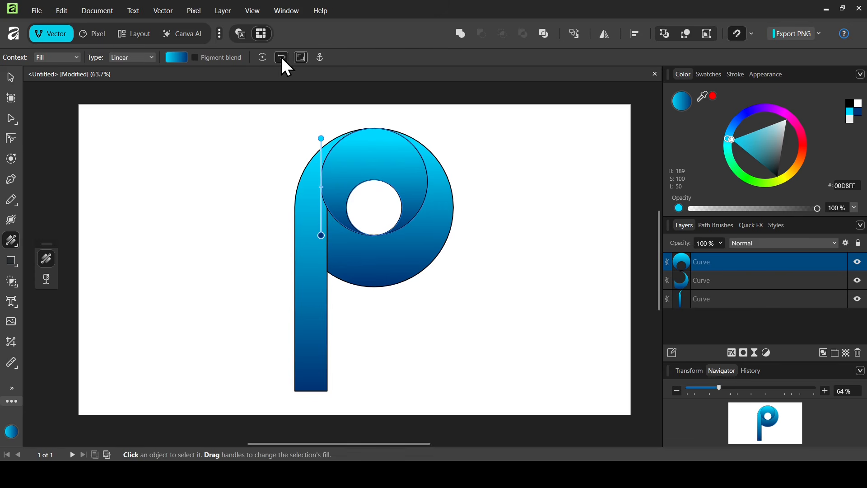
{"action": "left_click", "coordinate": [13, 76]}
{"action": "left_click", "coordinate": [218, 118]}
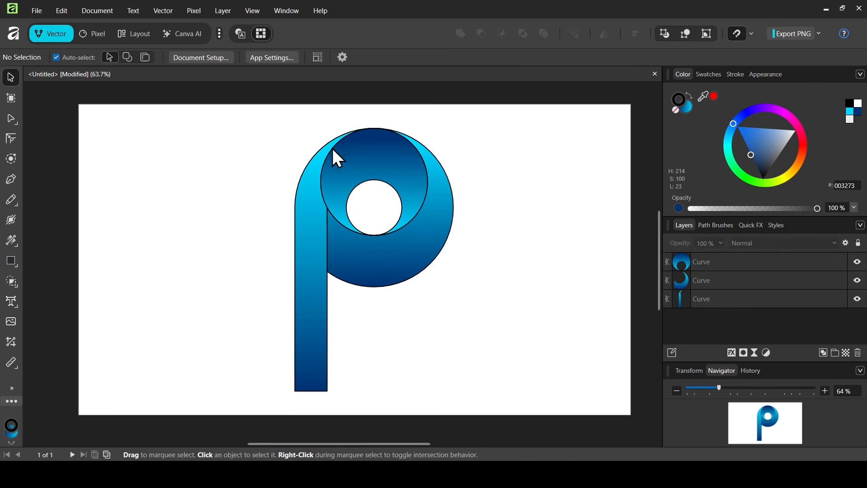
Group the three logo curves and set the group's stroke width to 0 pt
{"action": "left_click_drag", "start_coordinate": [216, 117], "coordinate": [492, 405]}
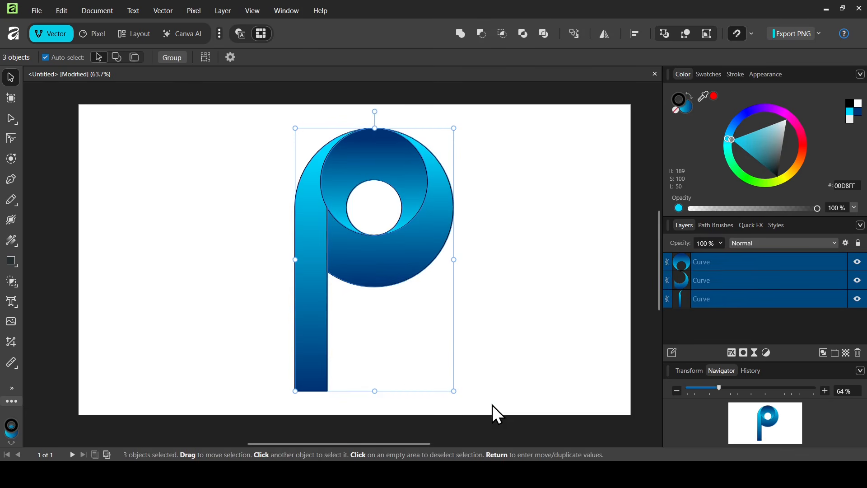
{"action": "left_click", "coordinate": [172, 58]}
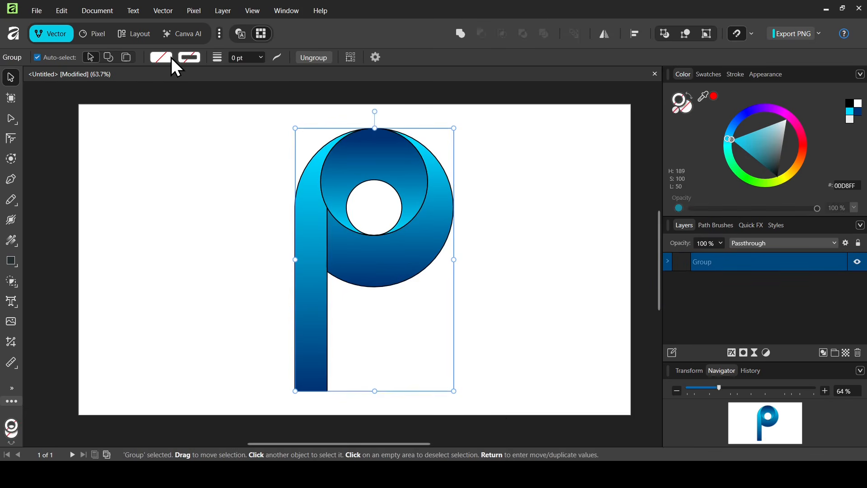
{"action": "left_click", "coordinate": [261, 57]}
{"action": "mouse_move", "coordinate": [264, 71]}
{"action": "left_mouse_down"}
{"action": "mouse_move", "coordinate": [297, 72]}
{"action": "mouse_move", "coordinate": [247, 82]}
{"action": "left_mouse_up"}
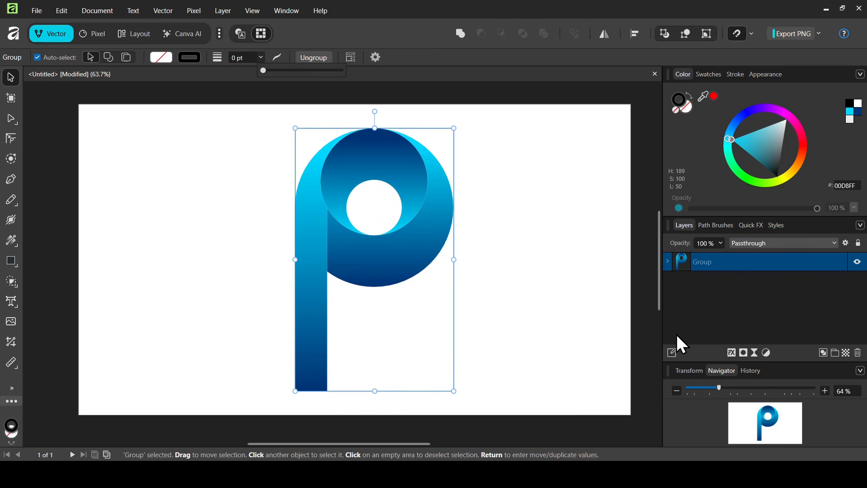
Apply a 0.3 px contour offset to the group to close the thin seams between its shapes, and deselect it
{"action": "left_click", "coordinate": [721, 387]}
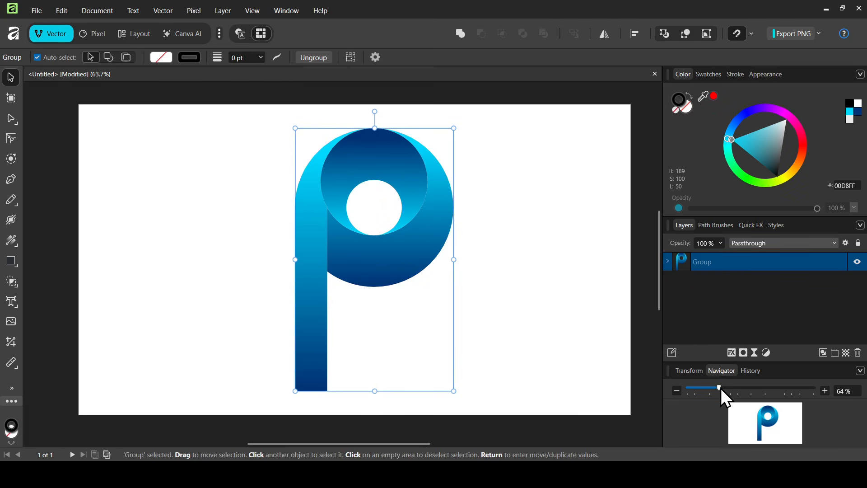
{"action": "left_click_drag", "start_coordinate": [719, 389], "coordinate": [792, 397]}
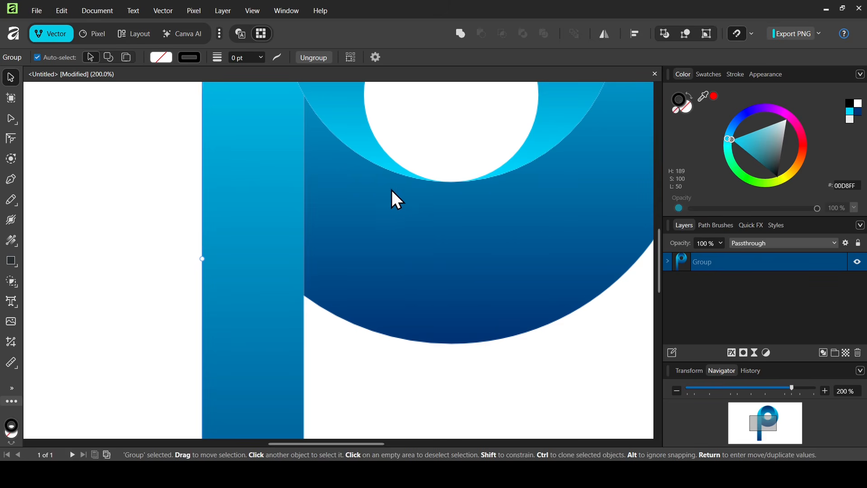
{"action": "left_click", "coordinate": [13, 160]}
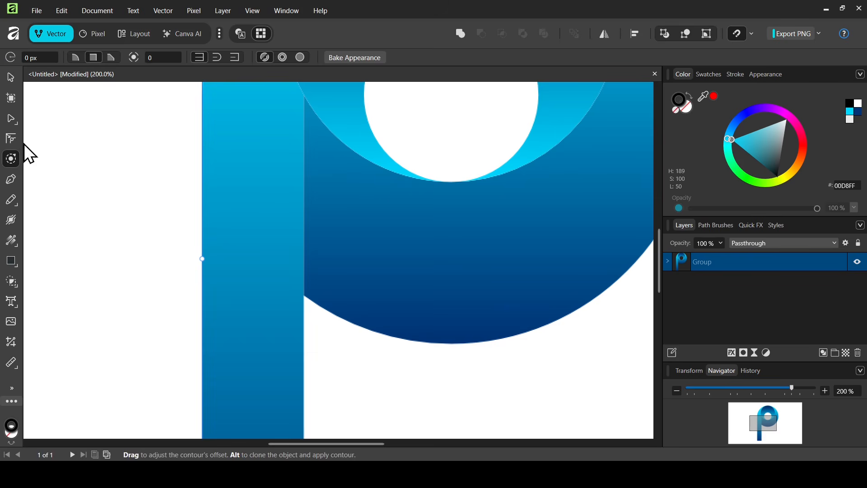
{"action": "left_click", "coordinate": [39, 59]}
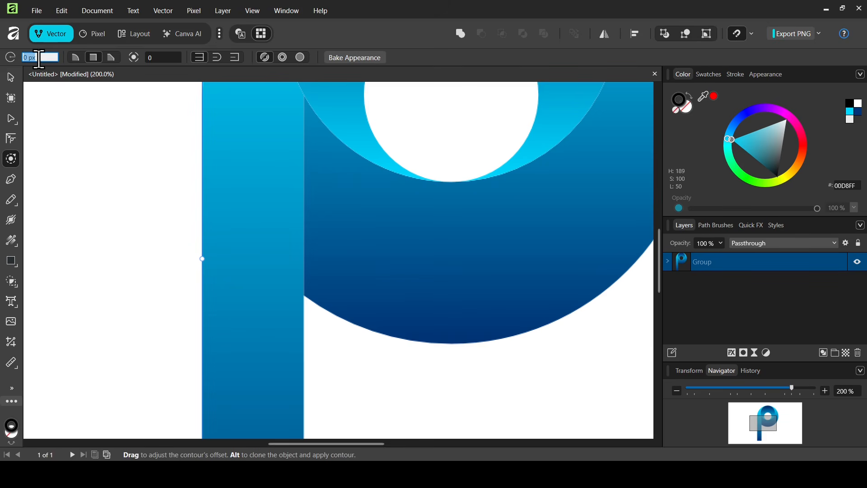
{"action": "type", "text": "0.3"}
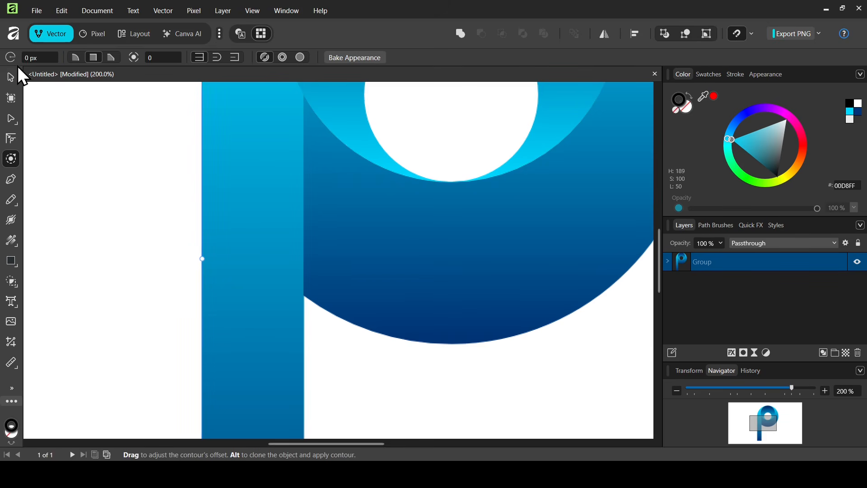
{"action": "left_click", "coordinate": [10, 79]}
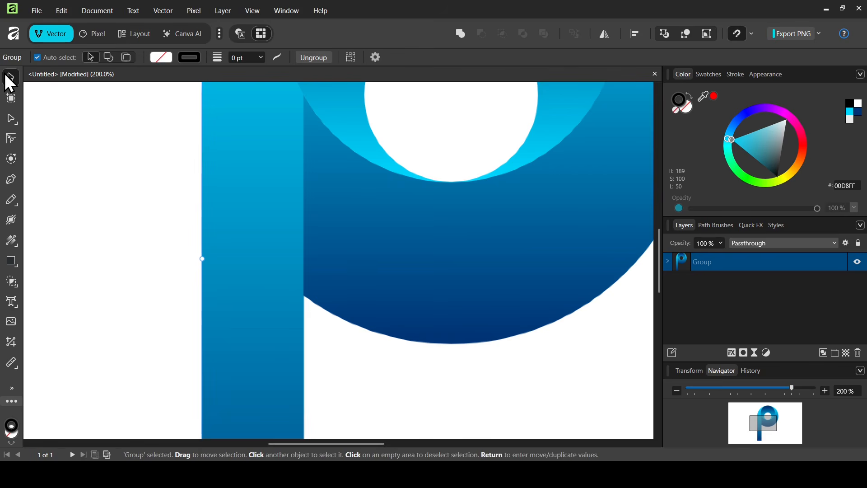
{"action": "left_click", "coordinate": [848, 392]}
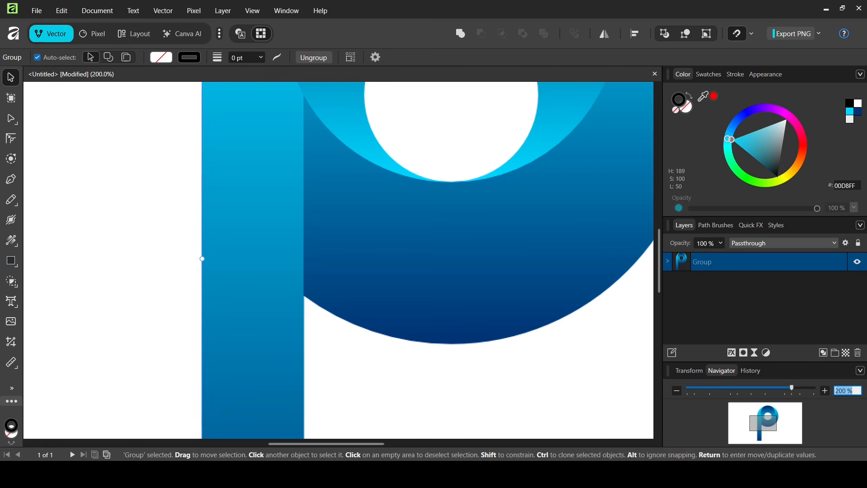
{"action": "type", "text": "64"}
{"action": "key", "text": "Return"}
{"action": "left_click", "coordinate": [400, 303]}
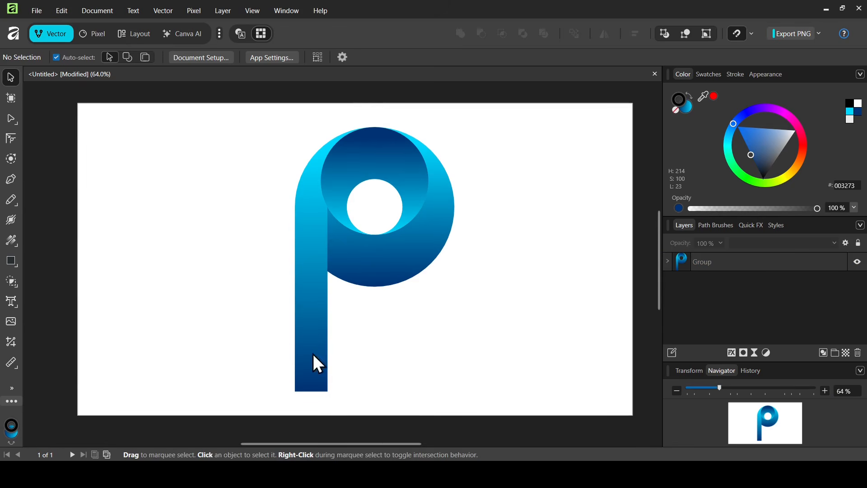
Round the lower-right corner of the stem curve inside the group with a radius of about 112.5 px, and deselect it
{"action": "left_click", "coordinate": [668, 262]}
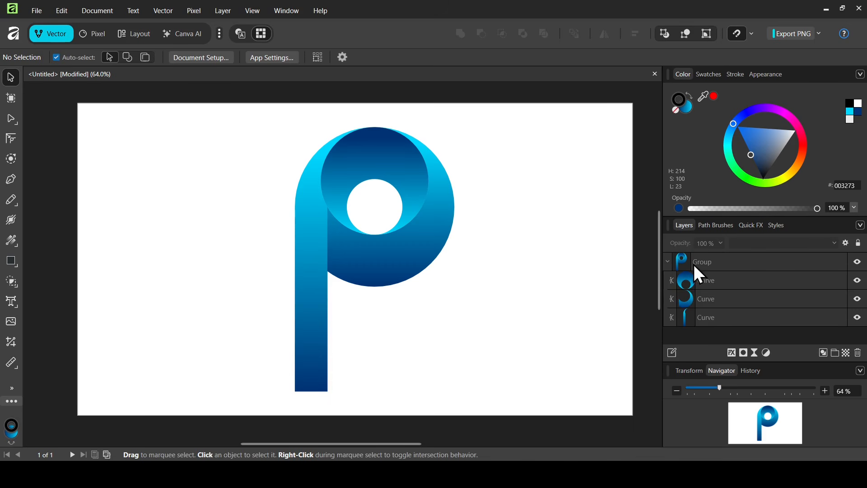
{"action": "left_click", "coordinate": [721, 321]}
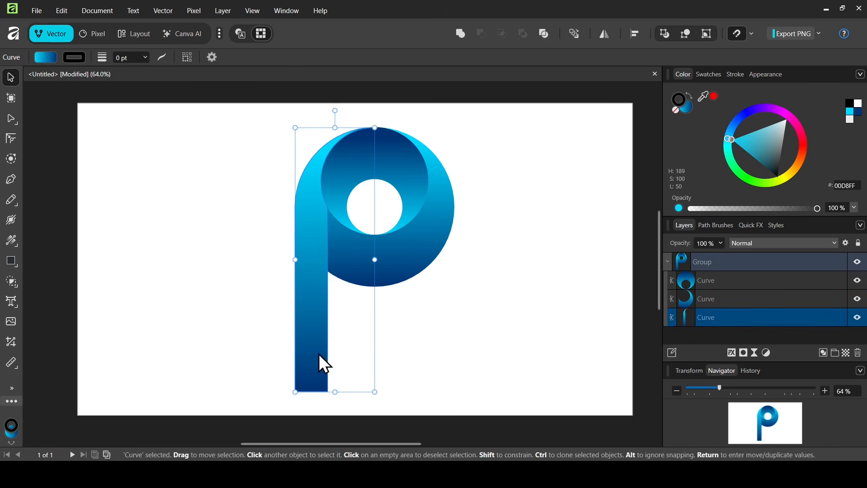
{"action": "left_click", "coordinate": [857, 318]}
{"action": "left_click", "coordinate": [857, 318]}
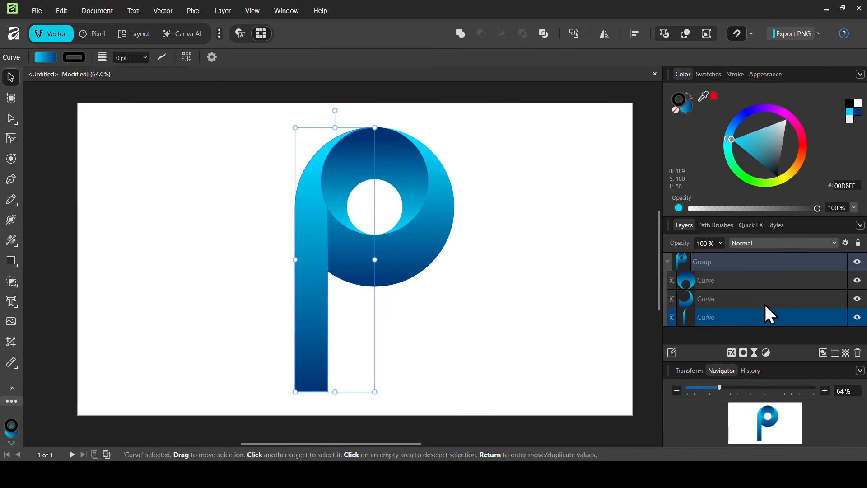
{"action": "left_click", "coordinate": [11, 140]}
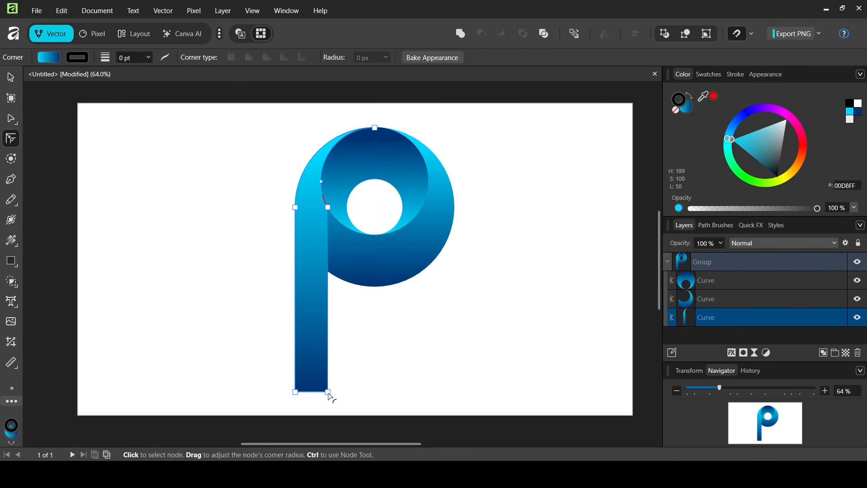
{"action": "left_click_drag", "start_coordinate": [329, 393], "coordinate": [266, 348]}
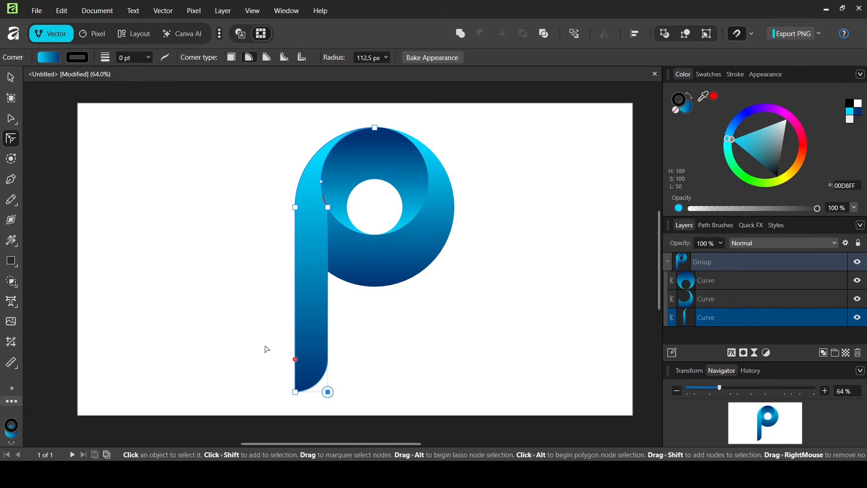
{"action": "key", "text": "v"}
{"action": "left_click", "coordinate": [197, 186]}
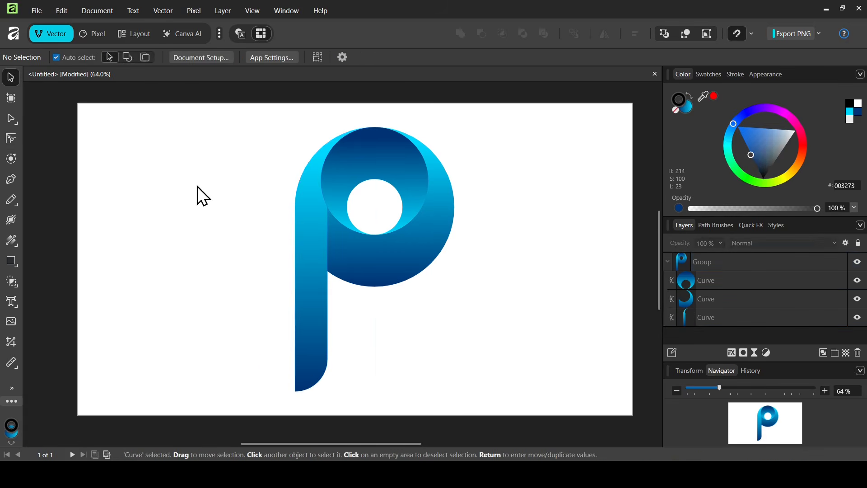